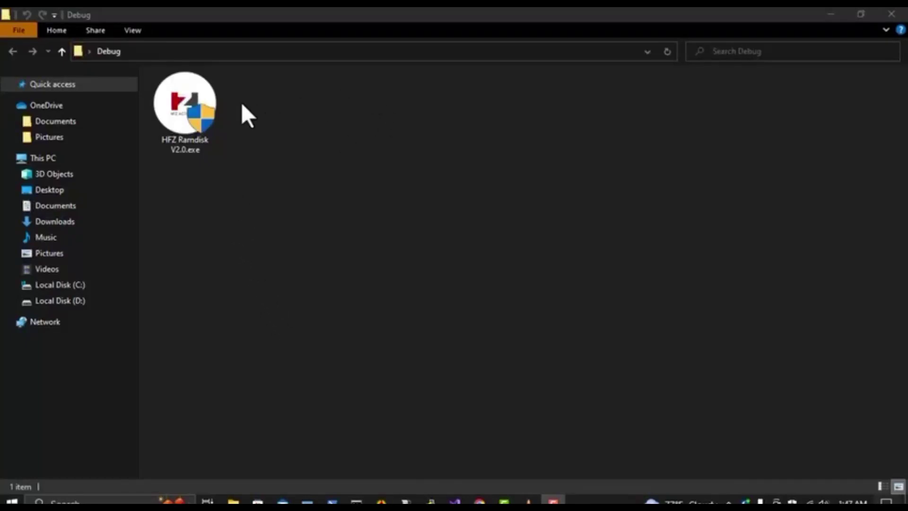
# Step: Select HFZ Ramdisk V2.0.exe in the Debug folder
pyautogui.click(186, 139)
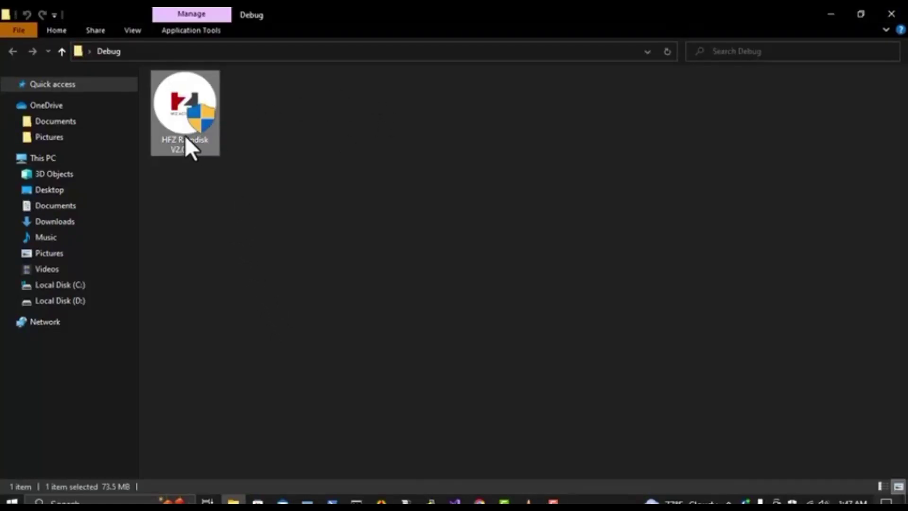
# Step: Launch HFZ Ramdisk V2.0 and move its window up-left while it detects the iPhone X
pyautogui.doubleClick(186, 137)
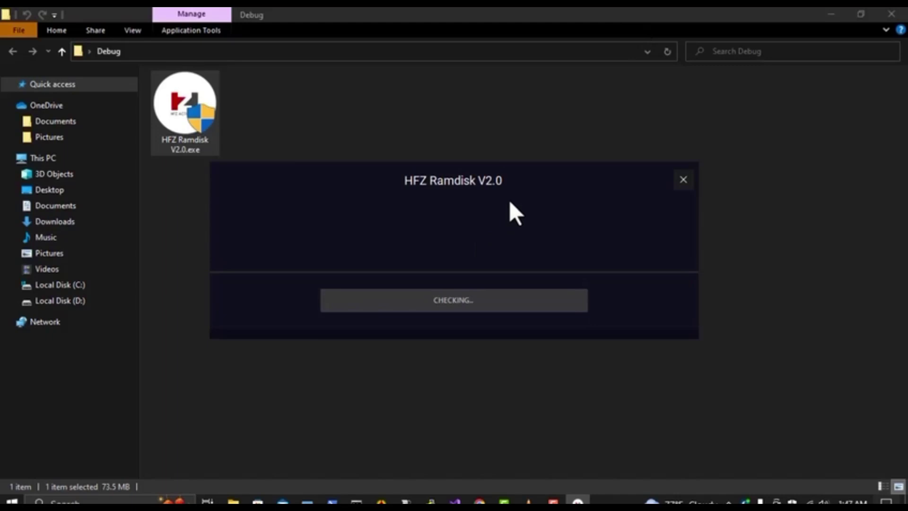
pyautogui.moveTo(510, 201); pyautogui.dragTo(368, 85)
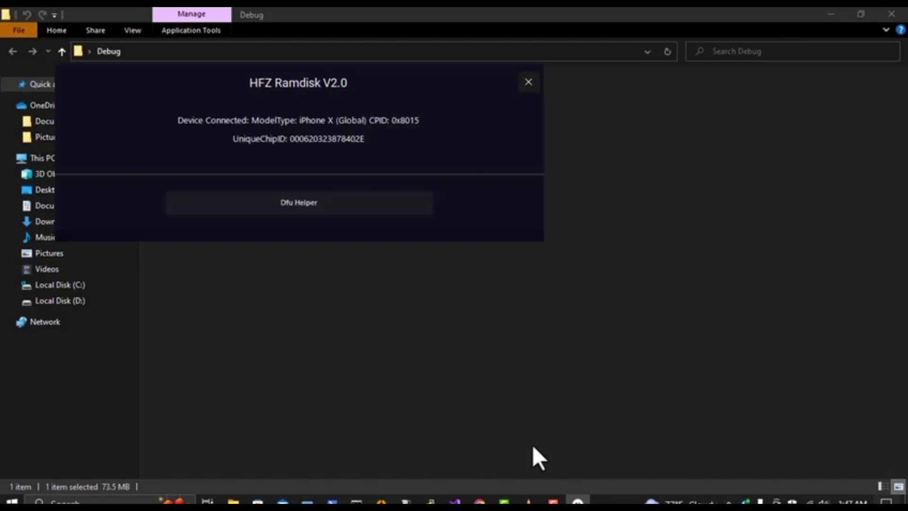
# Step: Start the Dfu Helper countdown to put the iPhone X into DFU mode
pyautogui.click(290, 207)
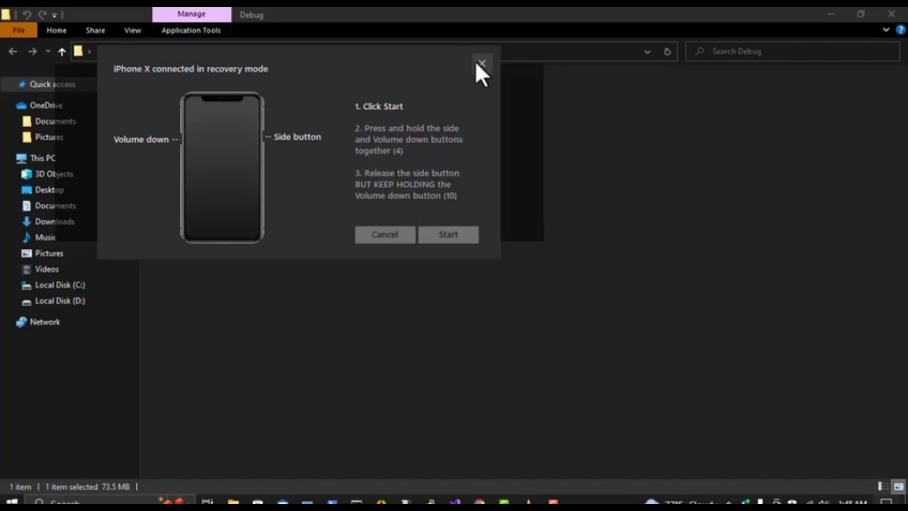
pyautogui.click(440, 237)
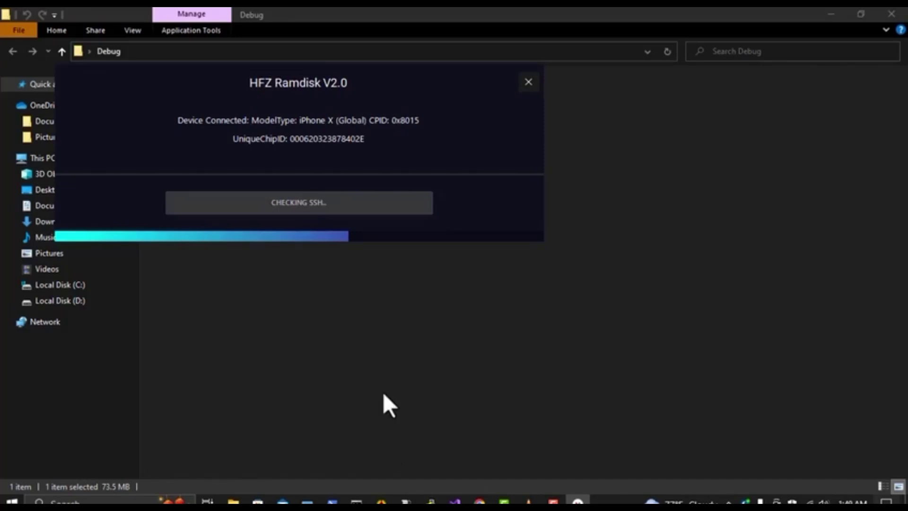
# Step: Move the progress window down and right while the ramdisk boots and uploads the backup
pyautogui.moveTo(397, 96); pyautogui.dragTo(400, 193)
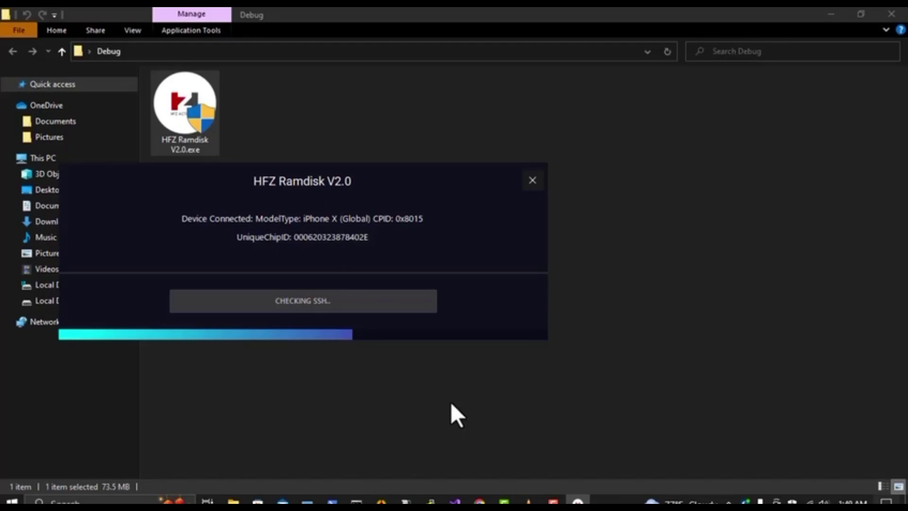
pyautogui.moveTo(448, 180); pyautogui.dragTo(564, 197)
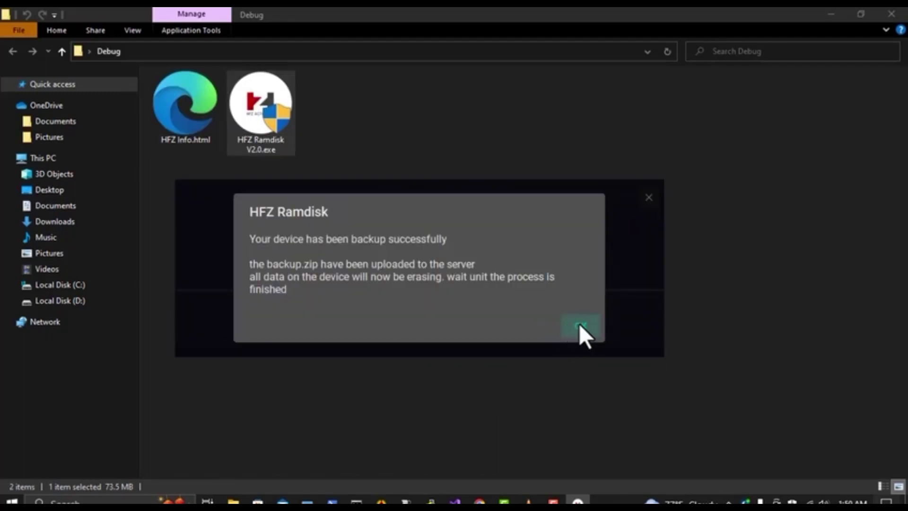
# Step: Dismiss the 'Your device has been backup successfully' message with OK
pyautogui.click(581, 325)
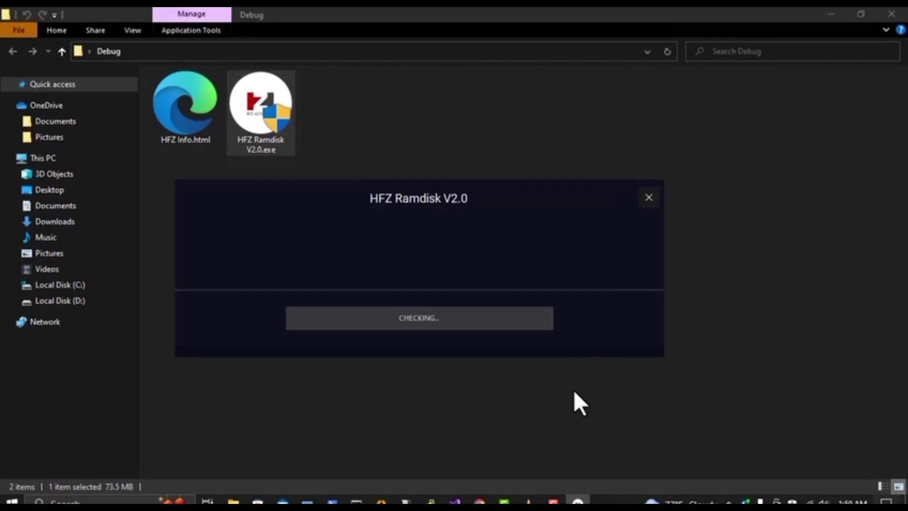